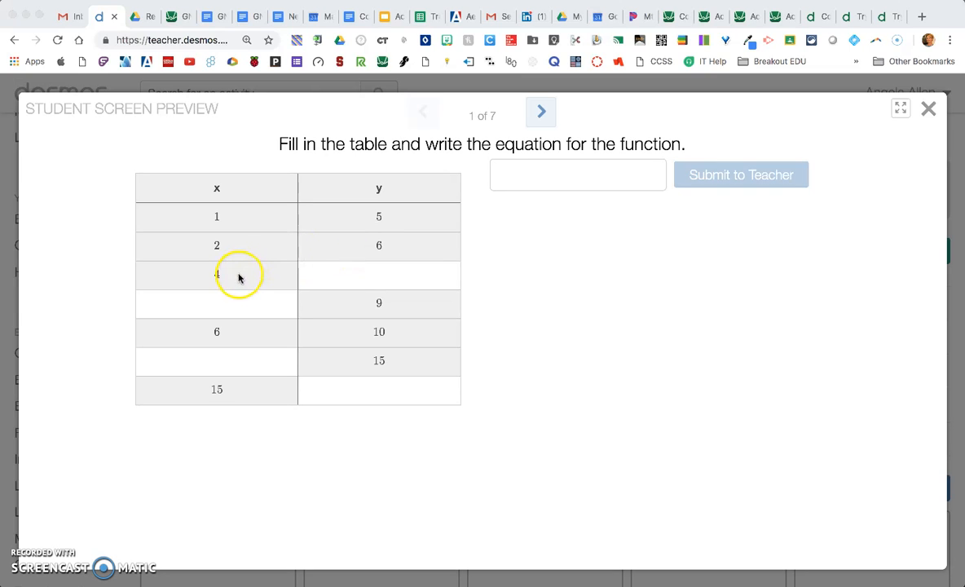
Step: Fill in the missing y for x = 4 as 4+4 and the missing x for y = 9 as 9-4
click(366, 275)
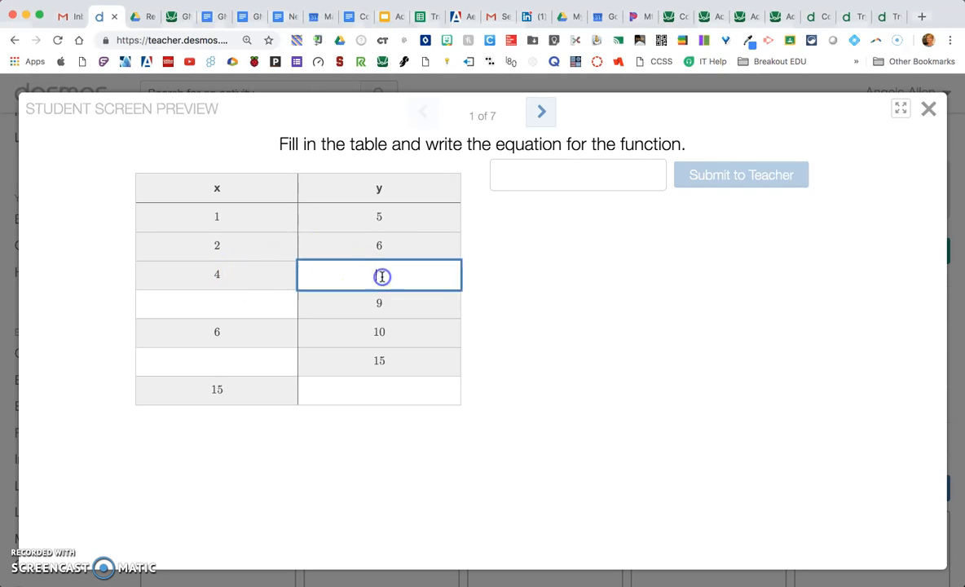
text(4+4)
key(Tab)
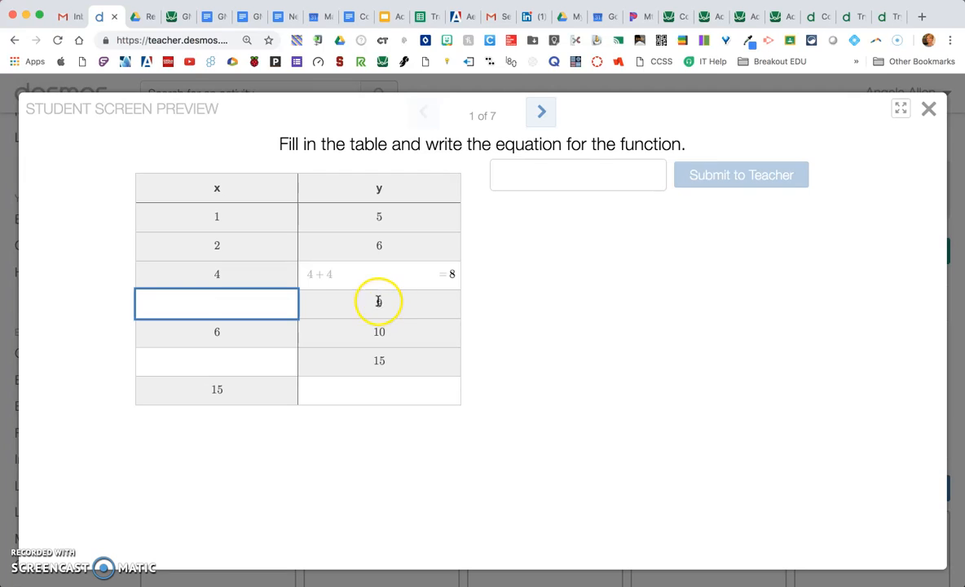
text(9-4)
key(Return)
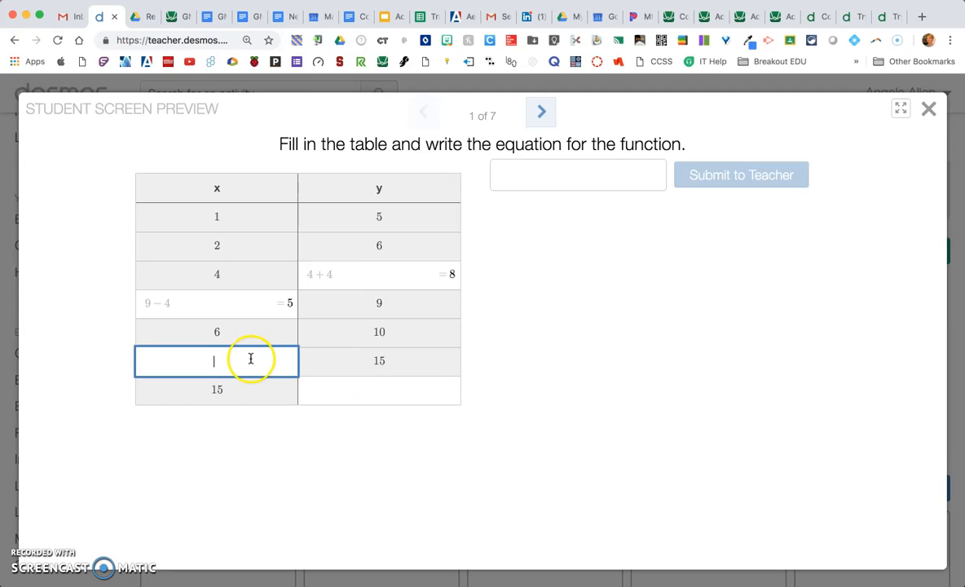
Step: Fill in the missing x for y = 15 as 15-4 and the missing y for x = 15 as 15+4
text(15-)
text(4)
key(Tab)
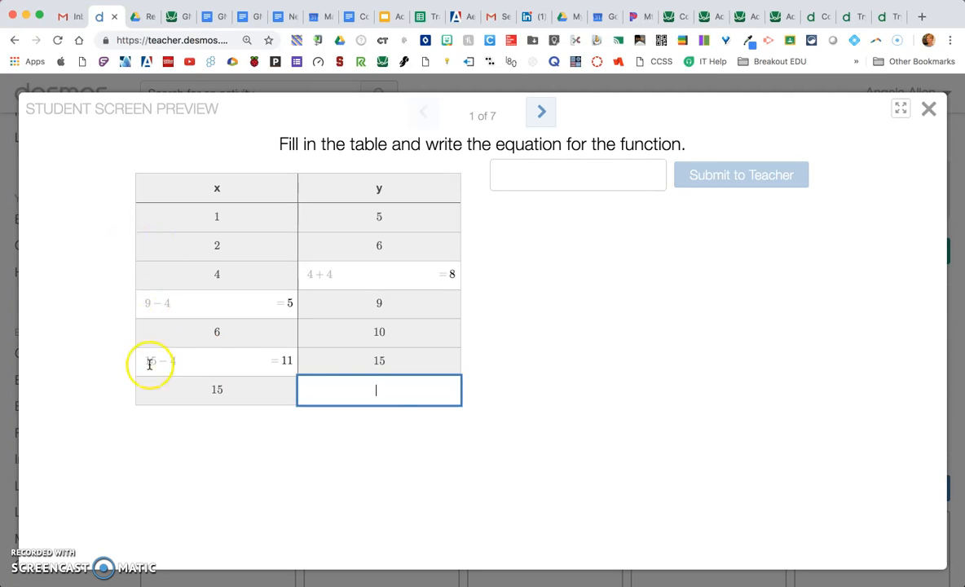
text(15 + 4)
key(Tab)
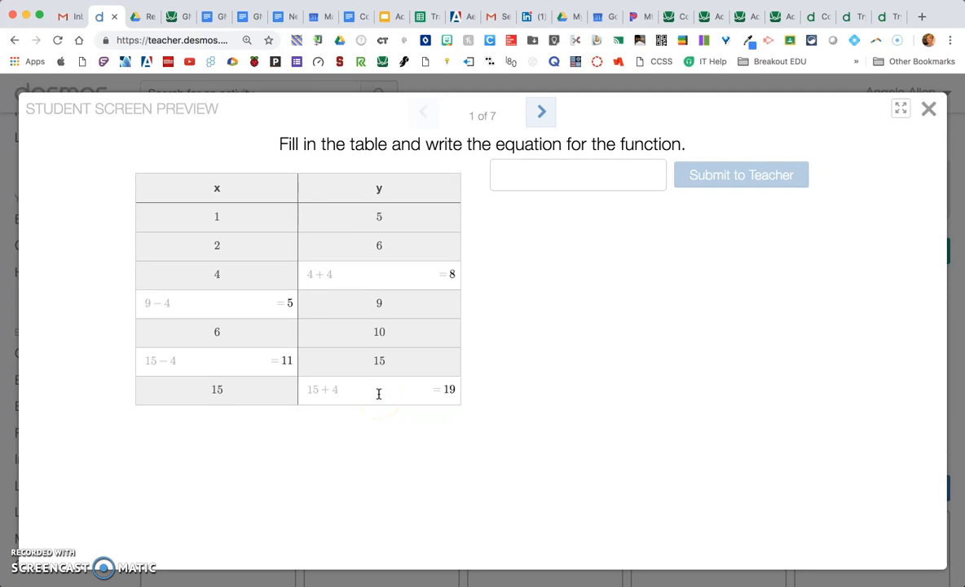
Step: Enter y = 1x + 4 as the equation for the function and submit it to the teacher
click(535, 177)
click(535, 177)
text(y=mx+b)
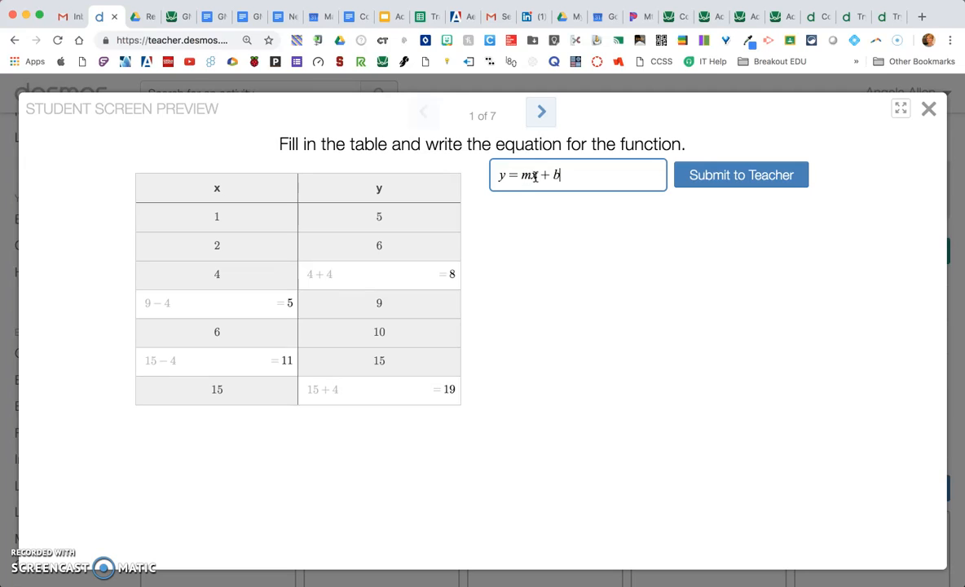
key(BackSpace)
key(BackSpace)
key(BackSpace)
key(BackSpace)
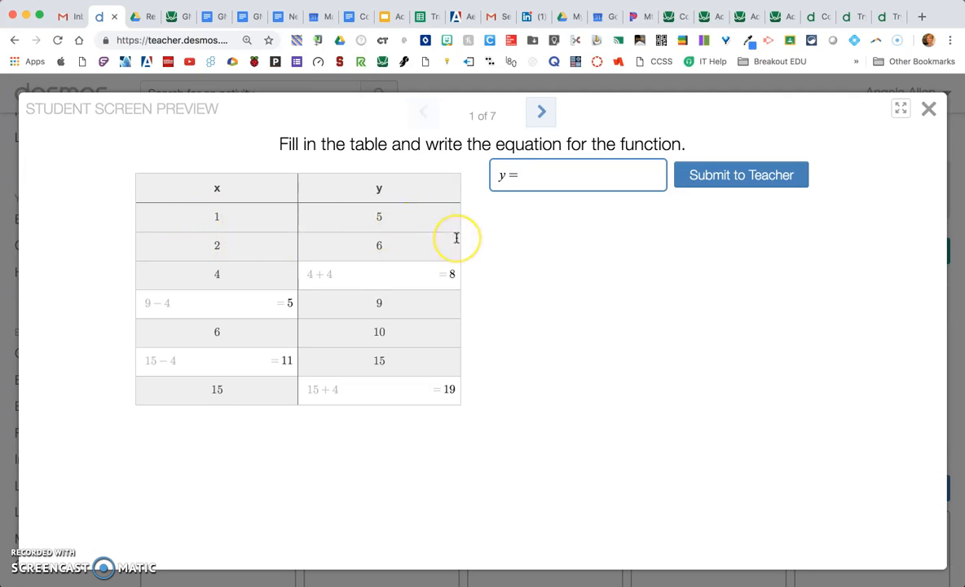
text(1x)
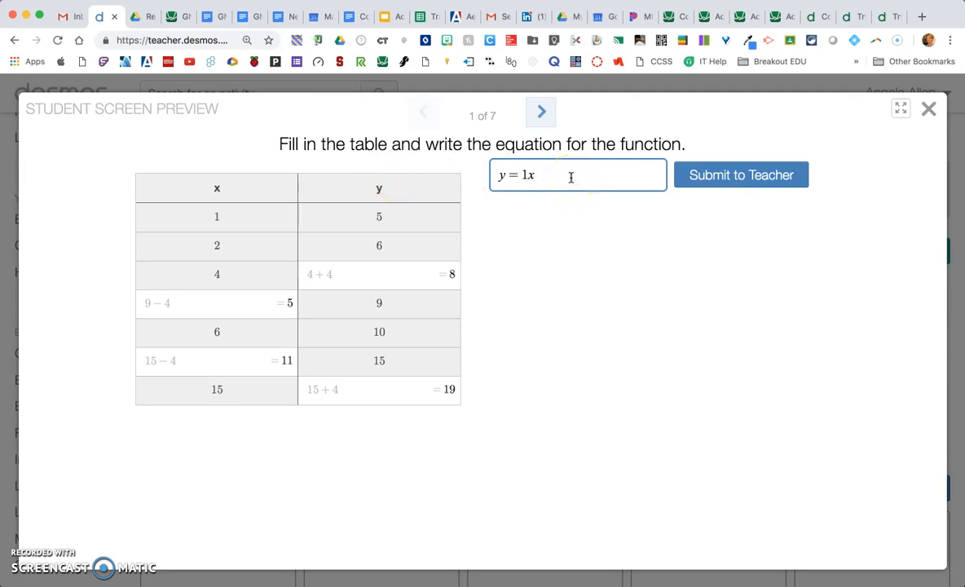
text(4)
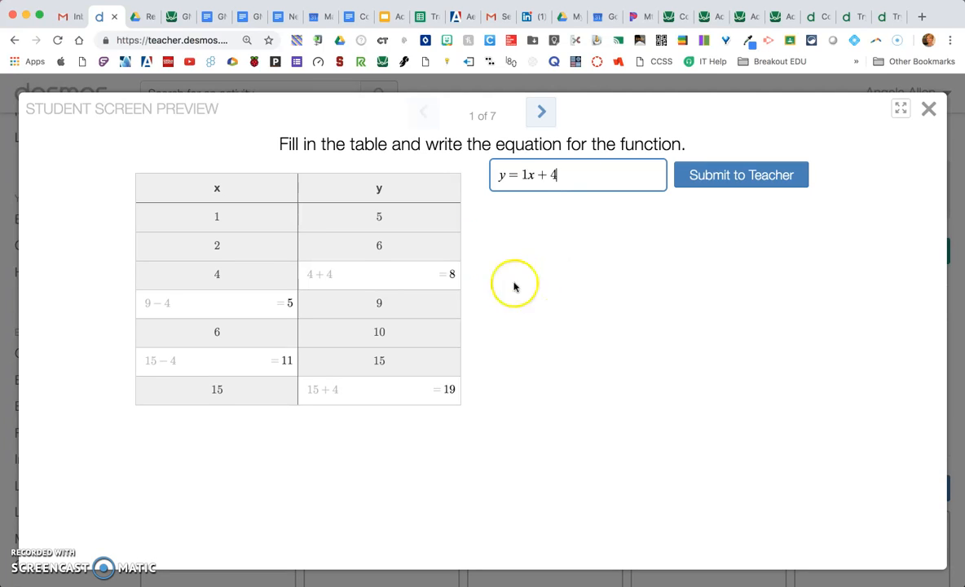
click(718, 178)
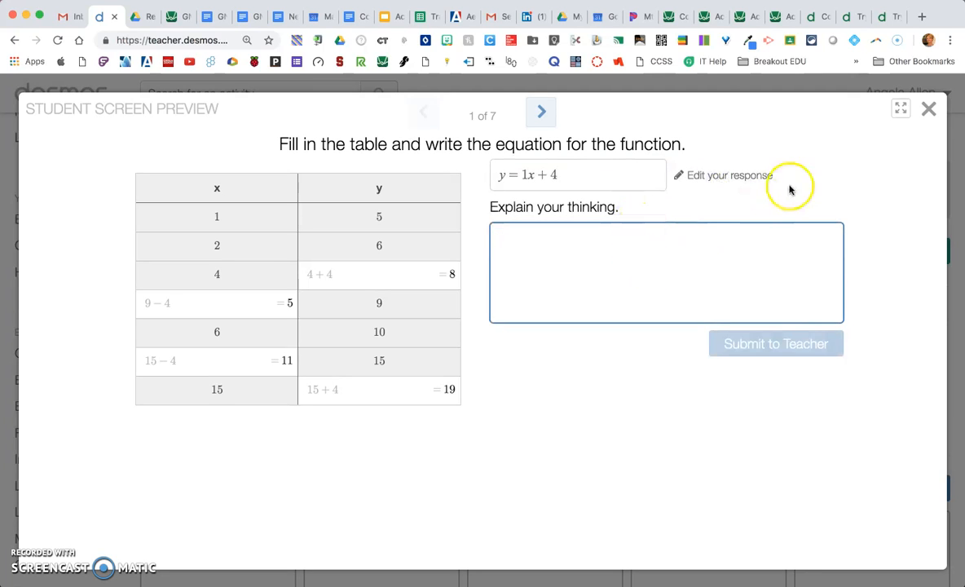
Step: Write and submit the explanation "The rate of change (m) is increasing by 1 y-value for every increase in 1 x-value. The initial value (b) is +4."
click(711, 255)
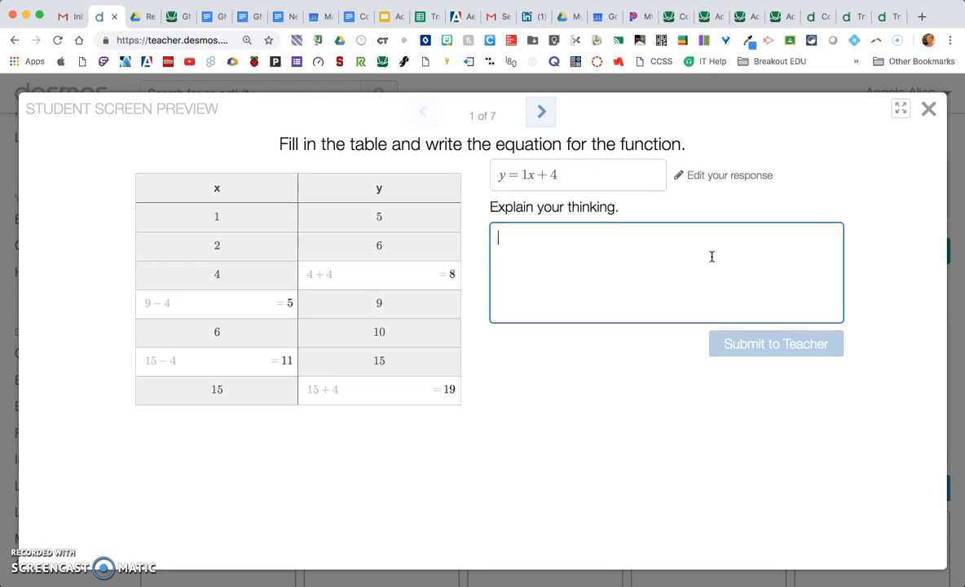
text(The rate )
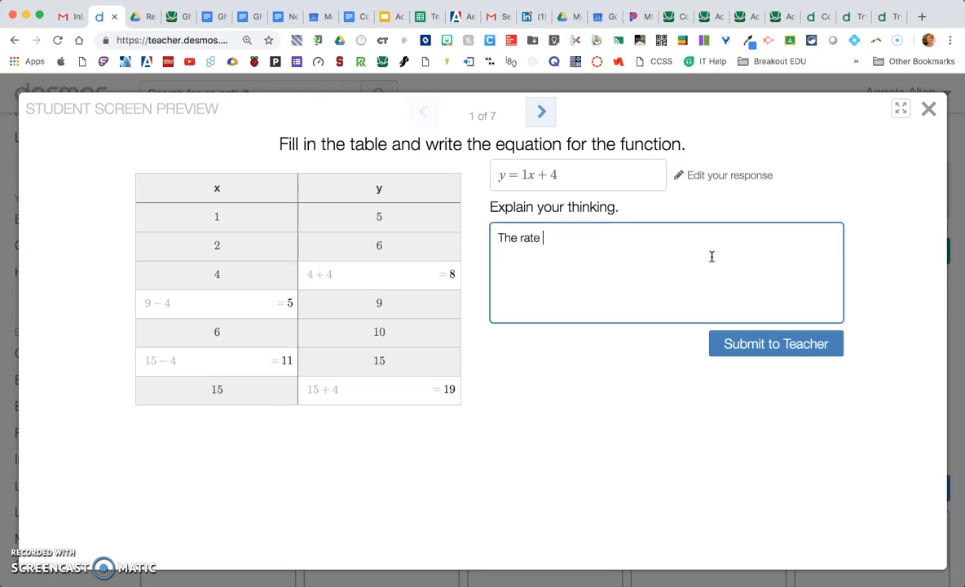
text(of change is 1)
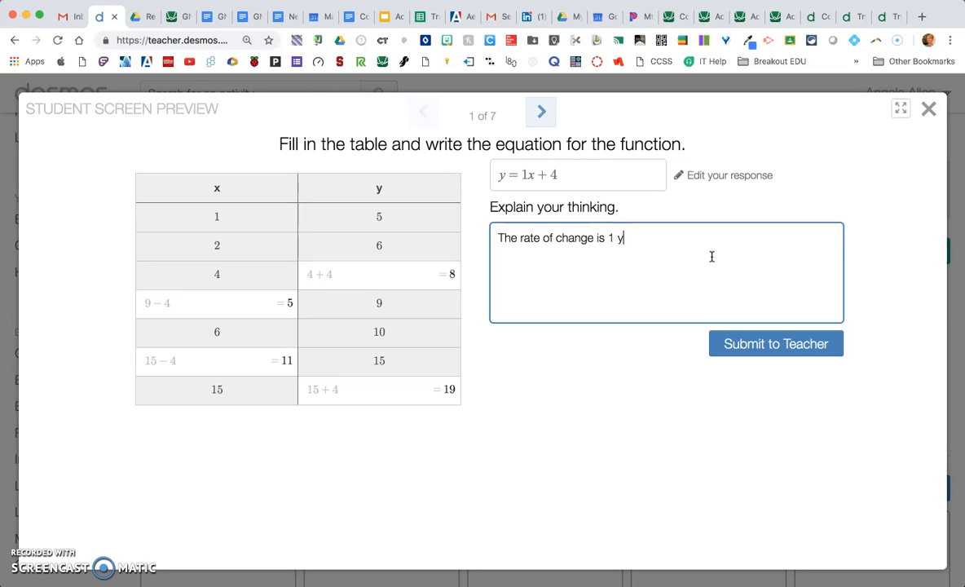
key(BackSpace)
text(incncreasing by 1)
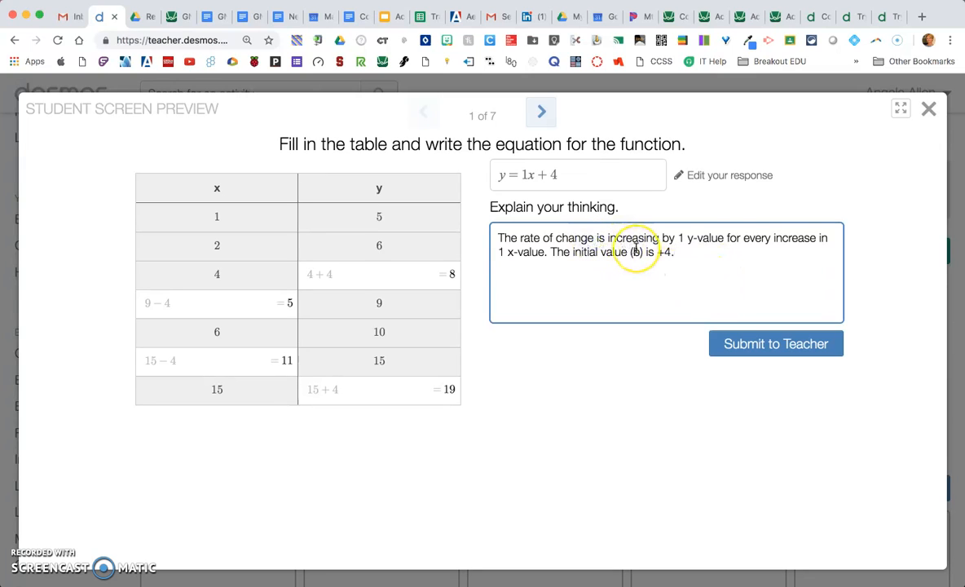
text((m))
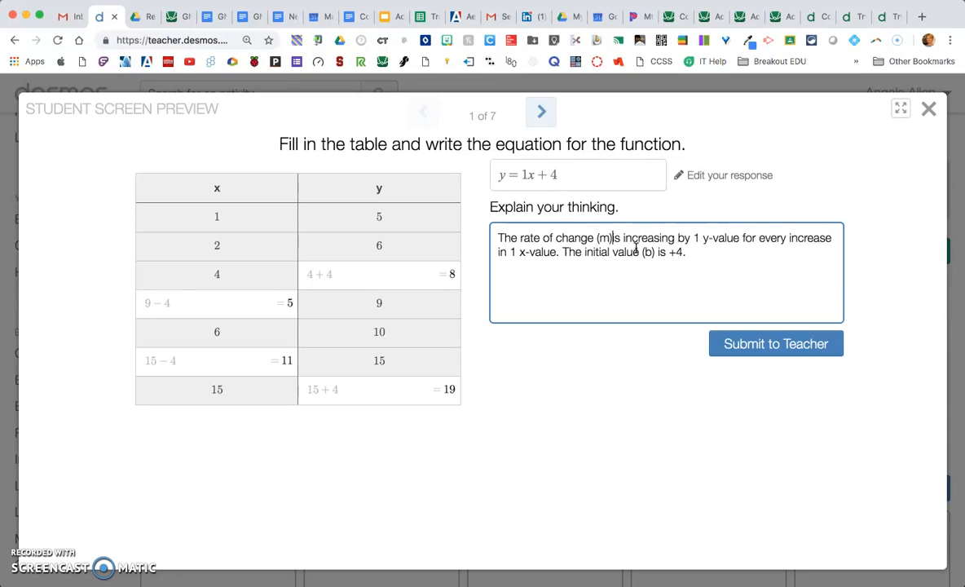
click(711, 269)
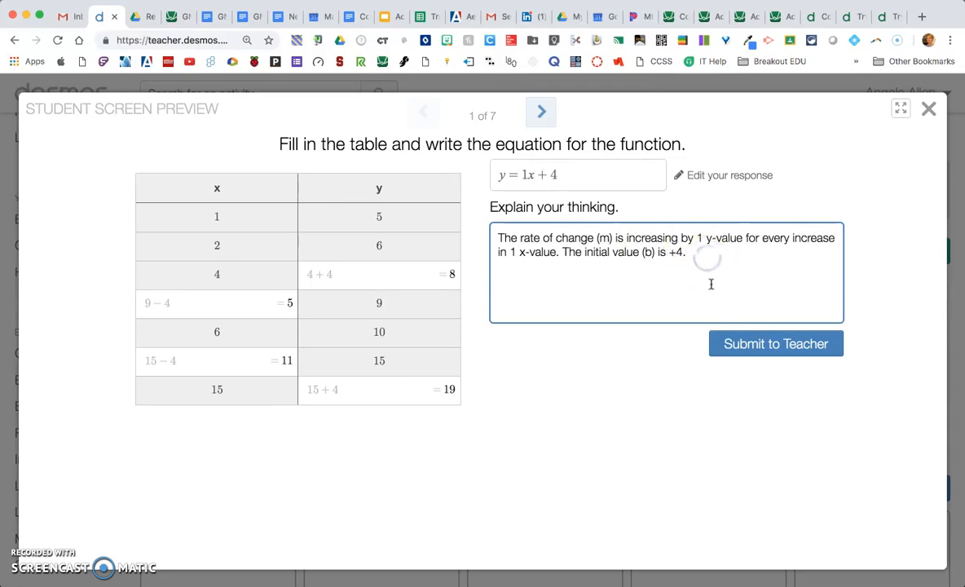
click(739, 346)
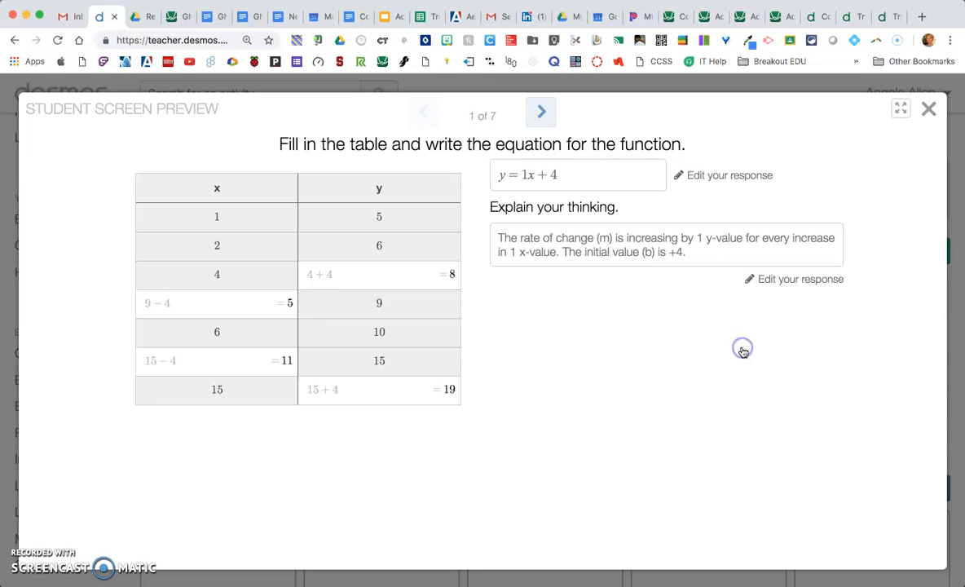
Step: Look through the activity's other function table screens and return to screen 1
click(549, 118)
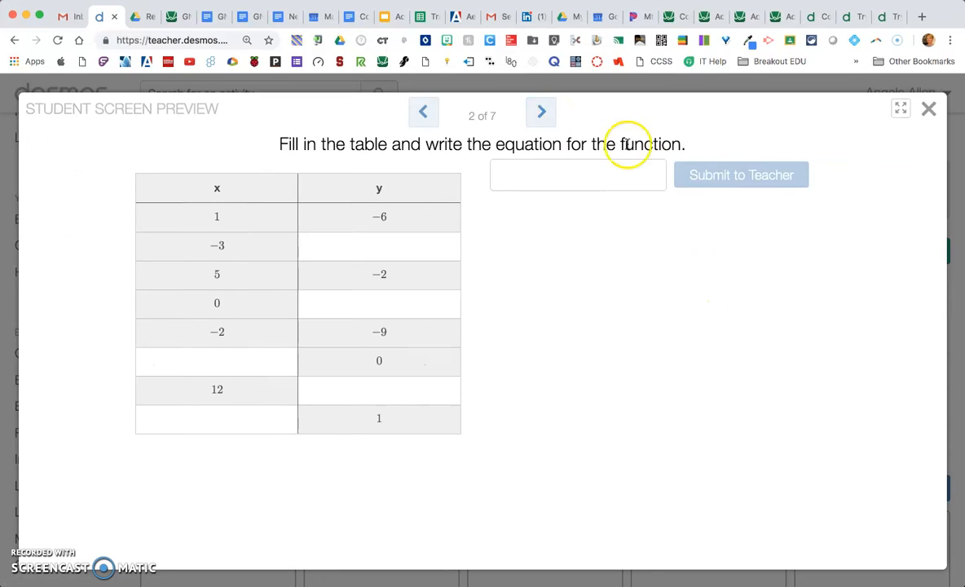
click(542, 112)
click(544, 114)
click(544, 114)
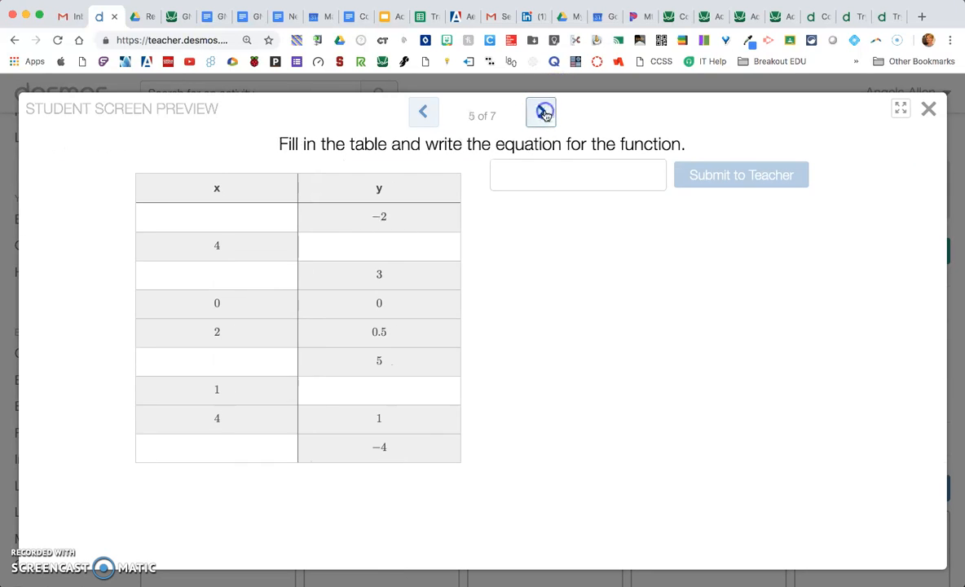
click(545, 114)
click(425, 113)
click(427, 114)
click(431, 116)
click(431, 115)
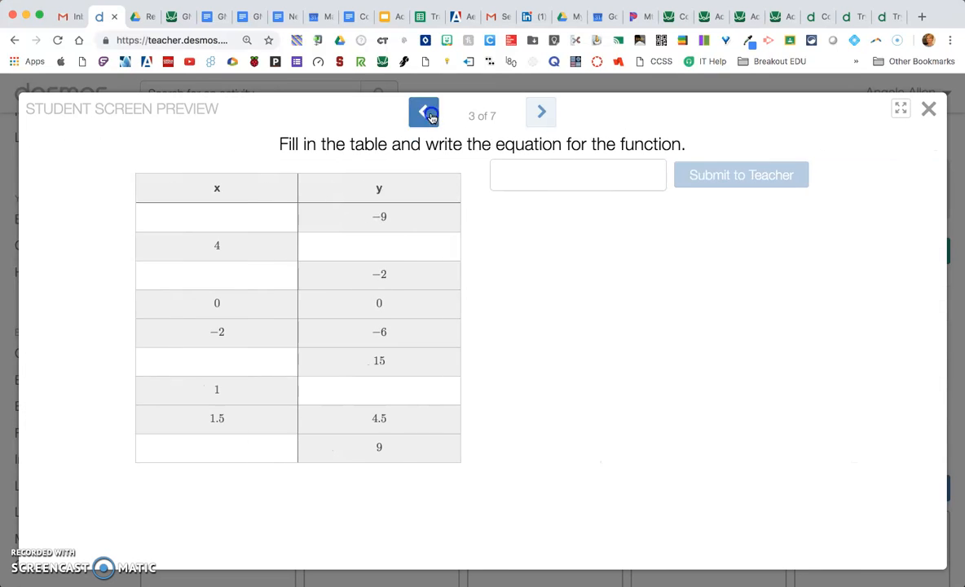
click(431, 115)
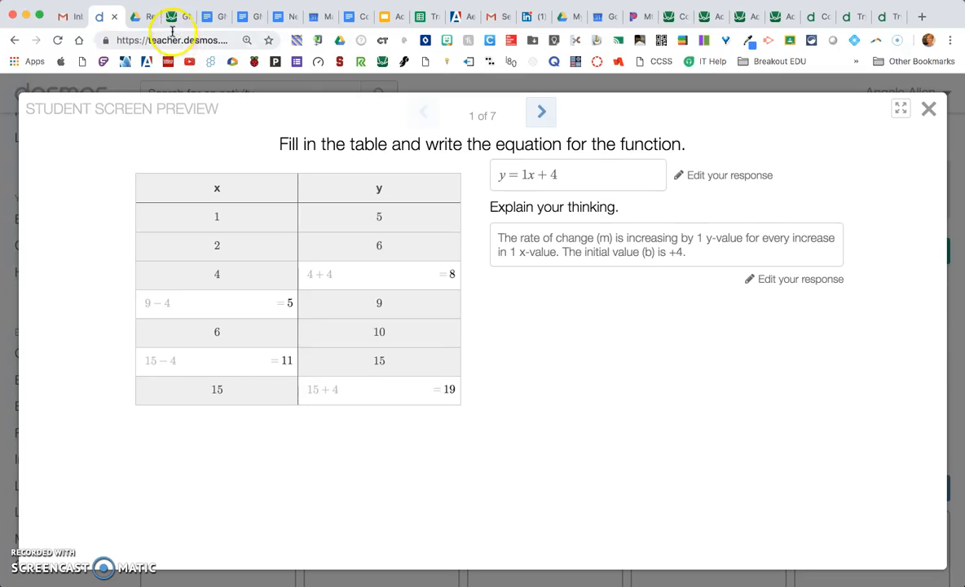
Step: Switch to the Desmos graphing calculator, start a blank graph, and place it side by side with the activity preview
click(173, 20)
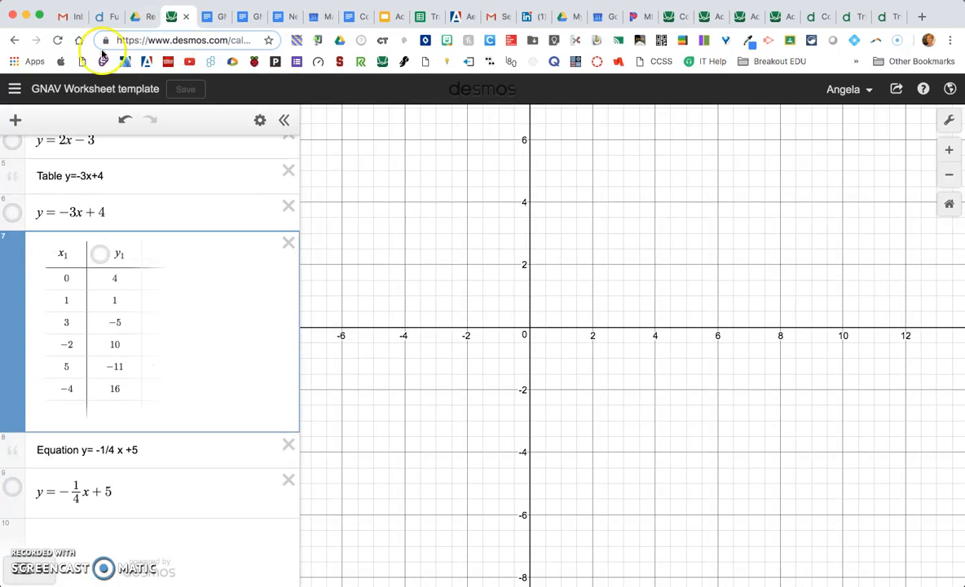
click(17, 88)
click(41, 130)
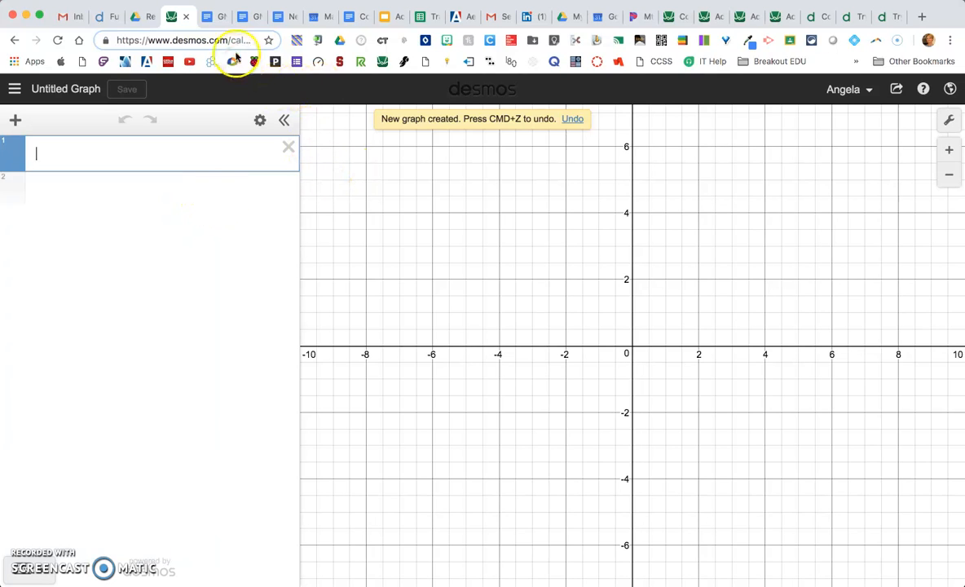
drag(174, 20, 144, 19)
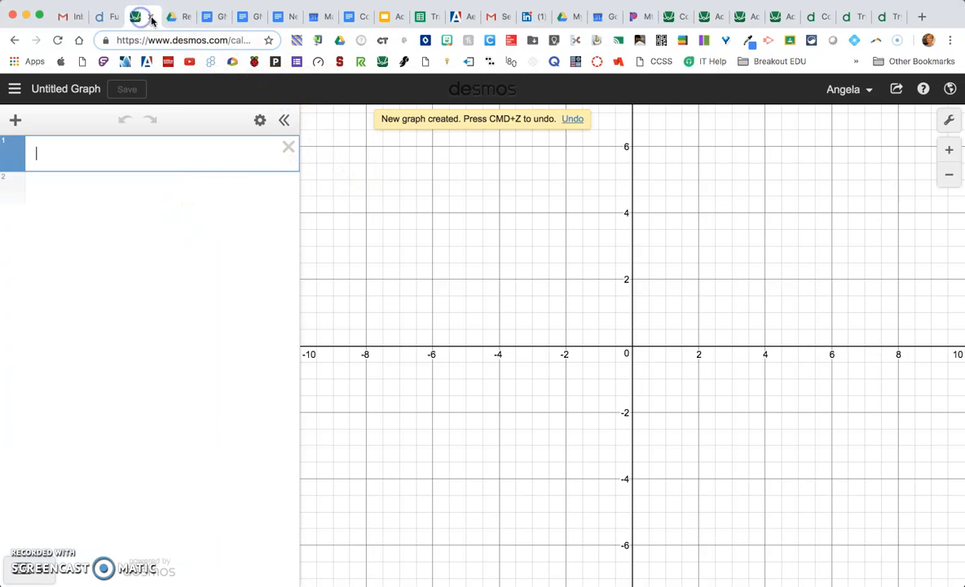
click(577, 38)
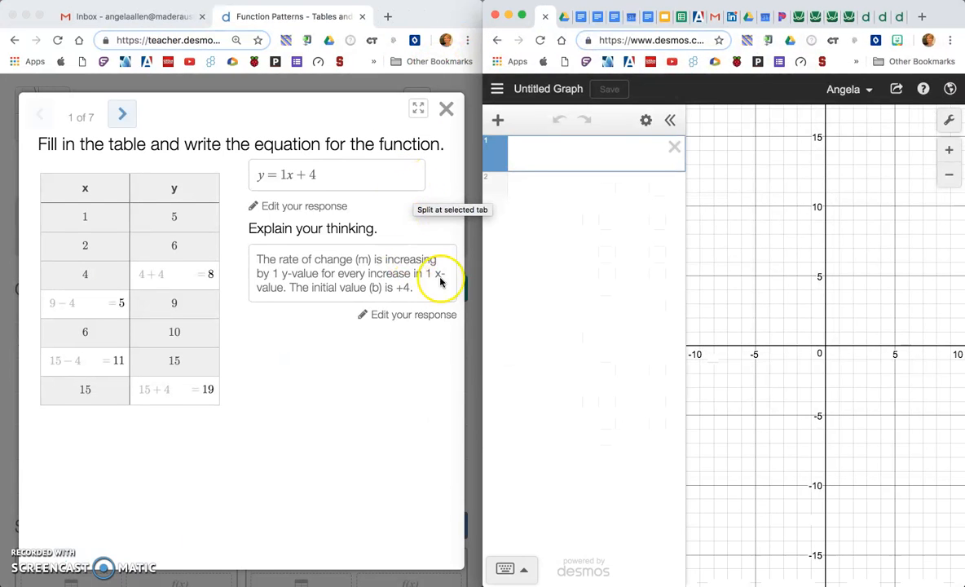
Step: Graph the equation y = 1x + 4 in the first expression
click(568, 155)
text(y )
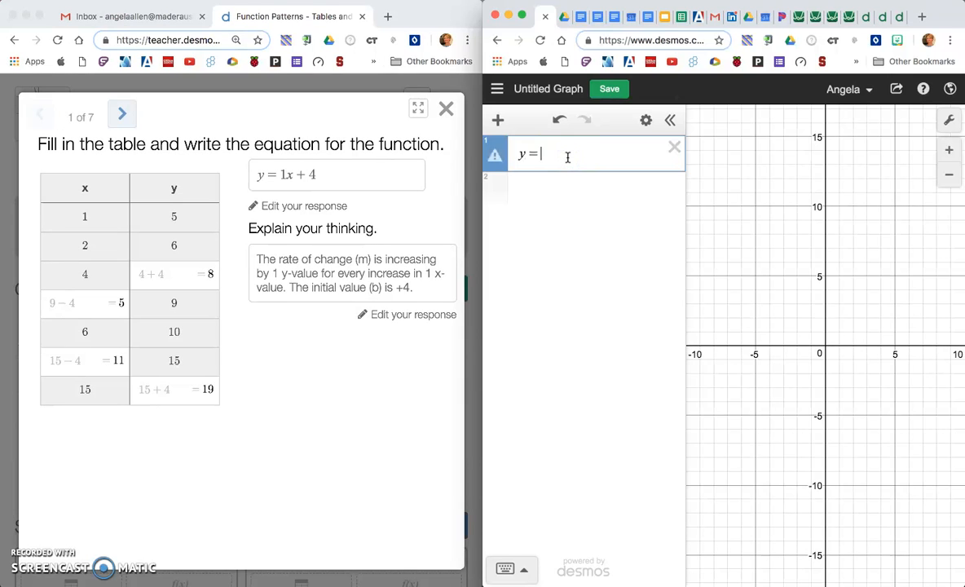
text(= 1)
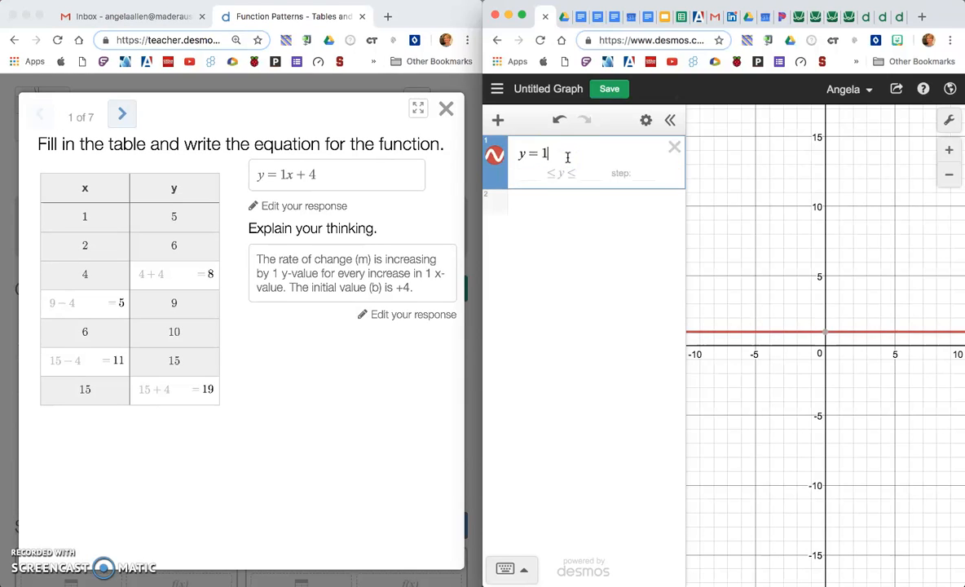
text(x + 4)
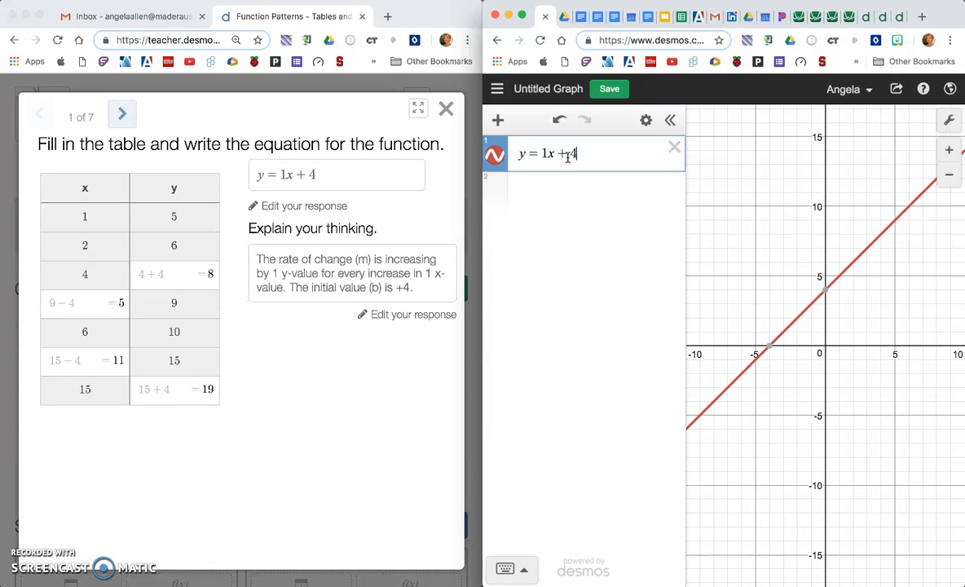
Step: Add a table below the equation and enter the points (1, 5), (2, 6) and (4, 8)
click(594, 192)
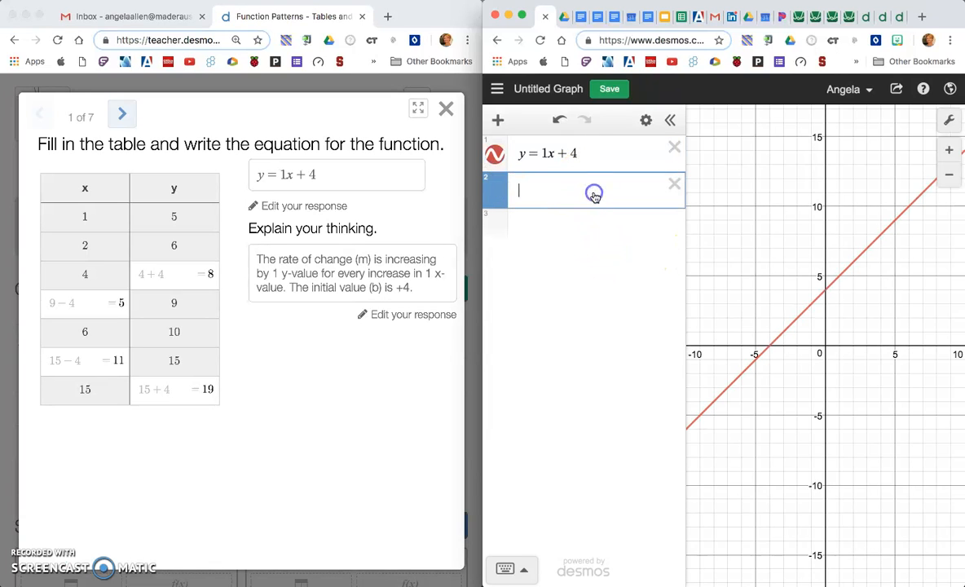
click(498, 120)
click(504, 212)
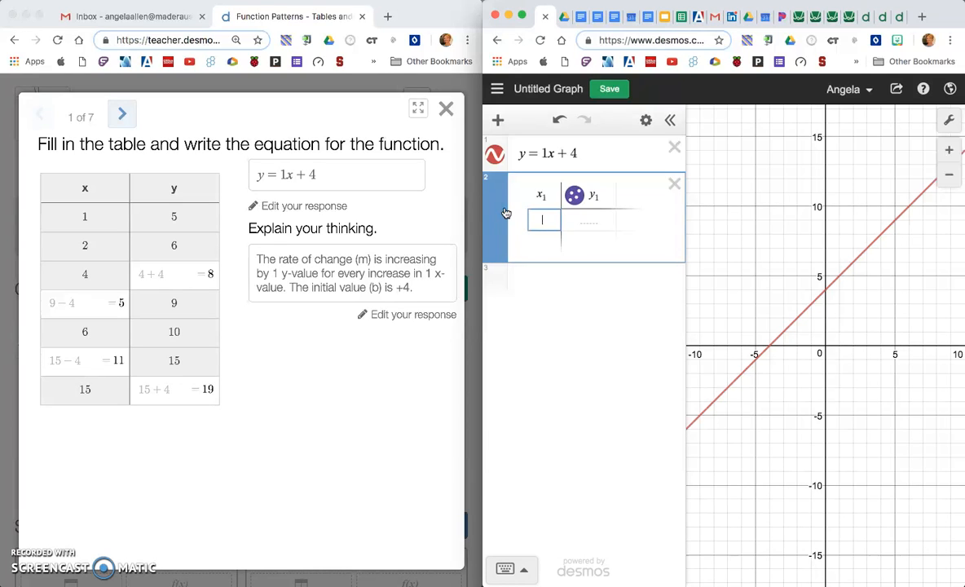
text(1)
key(Tab)
key(Tab)
text(2)
key(Tab)
text(6)
key(Tab)
text(4)
key(Tab)
text(8)
key(Tab)
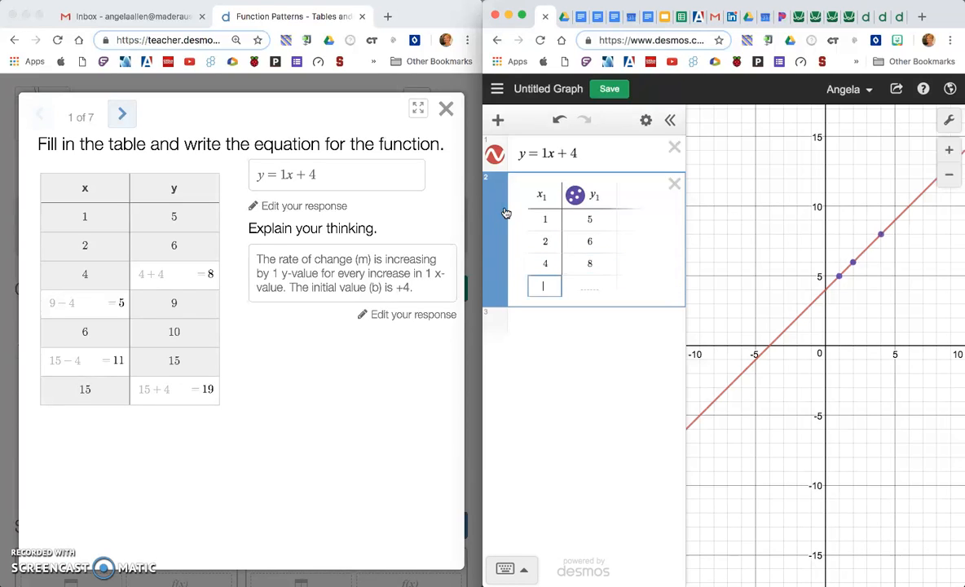
Step: Continue the table with the points (5, 9), (6, 10), (11, 15) and (15, 19)
text(5)
key(Tab)
text(9)
key(Tab)
text(6)
key(Tab)
text(10)
key(Tab)
text(11)
key(Tab)
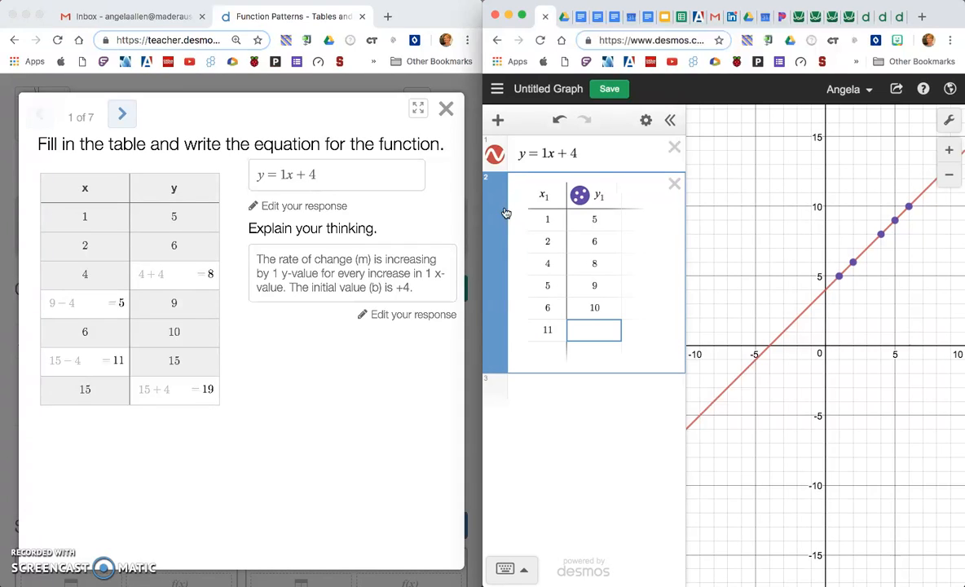
key(Tab)
text(15)
key(Tab)
text(1)
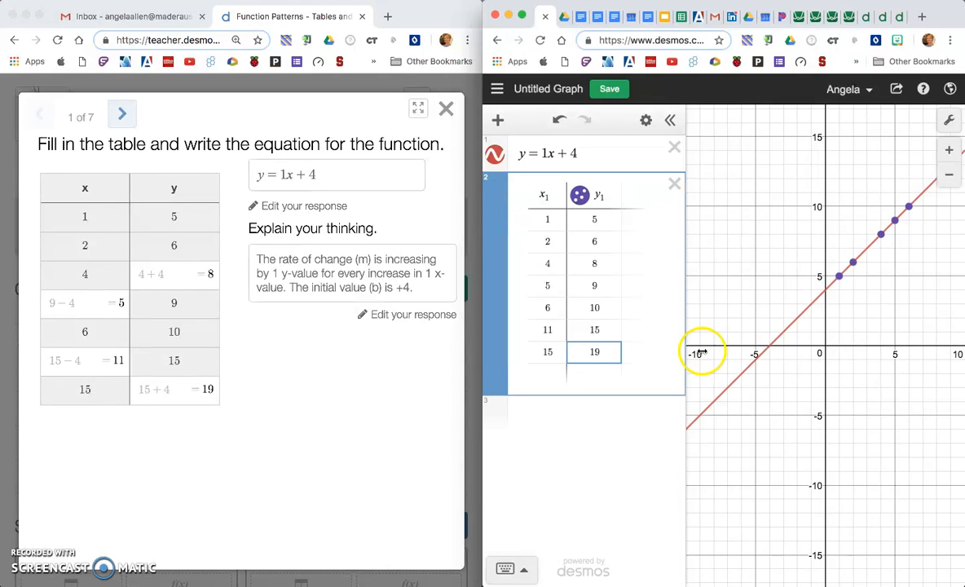
Step: Hide the expression list and examine the plotted points along the line for positive x-values
click(672, 119)
scroll(738, 367, up, 5)
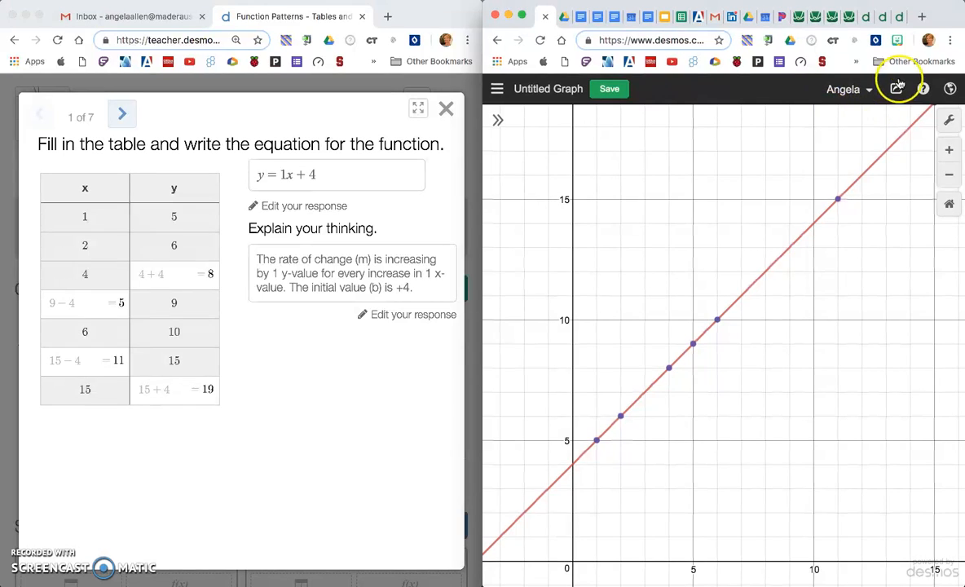
Step: Merge the two split browser windows back into one and return to the activity preview
click(949, 40)
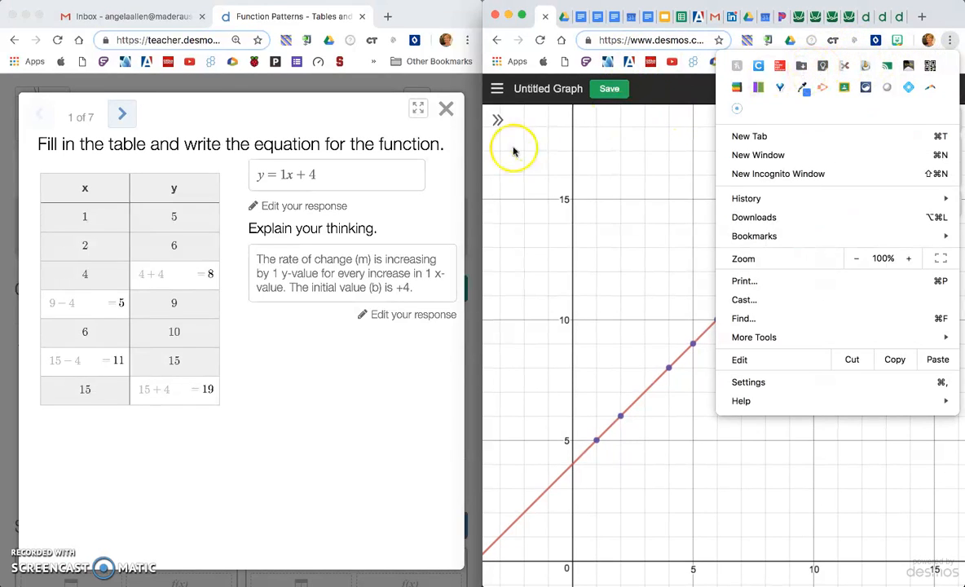
click(469, 42)
click(468, 42)
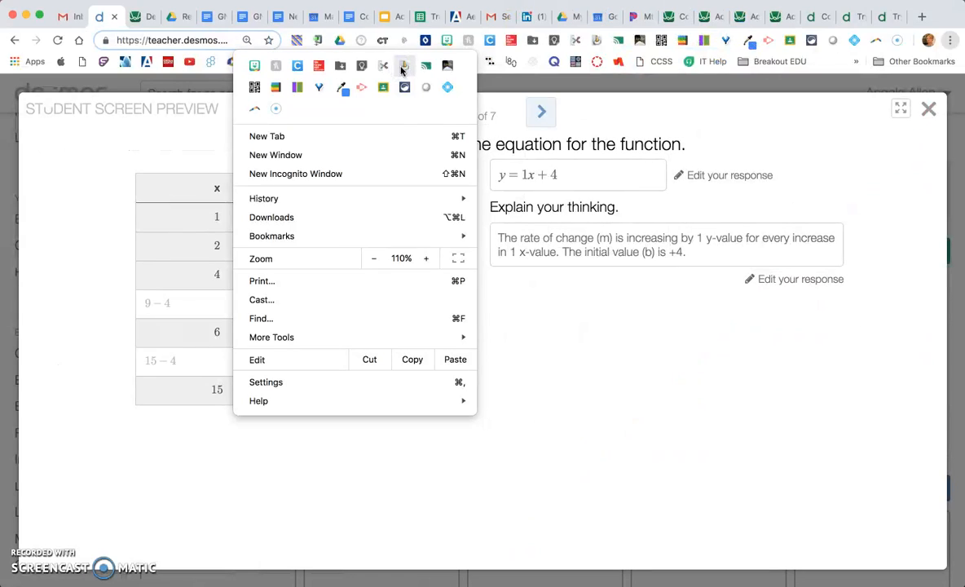
click(594, 440)
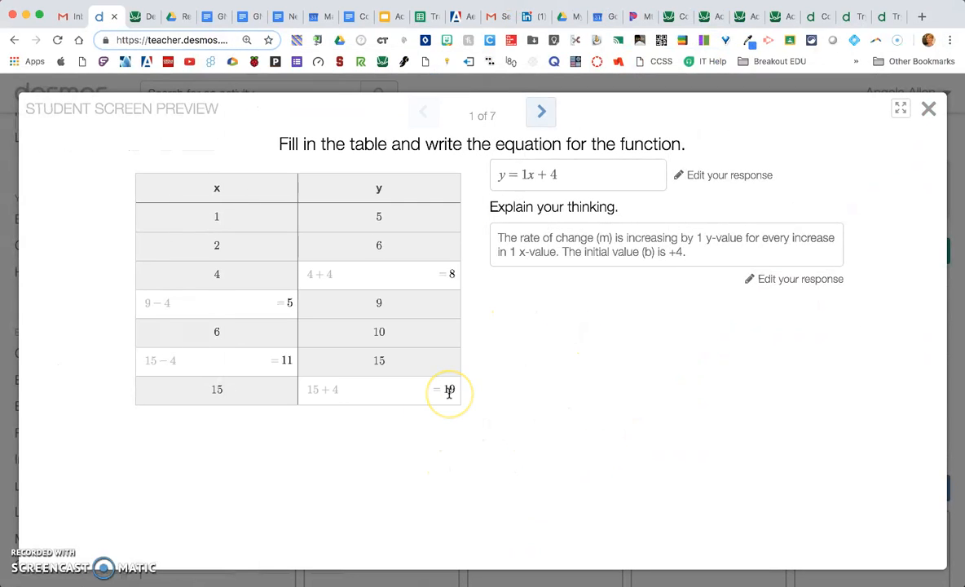